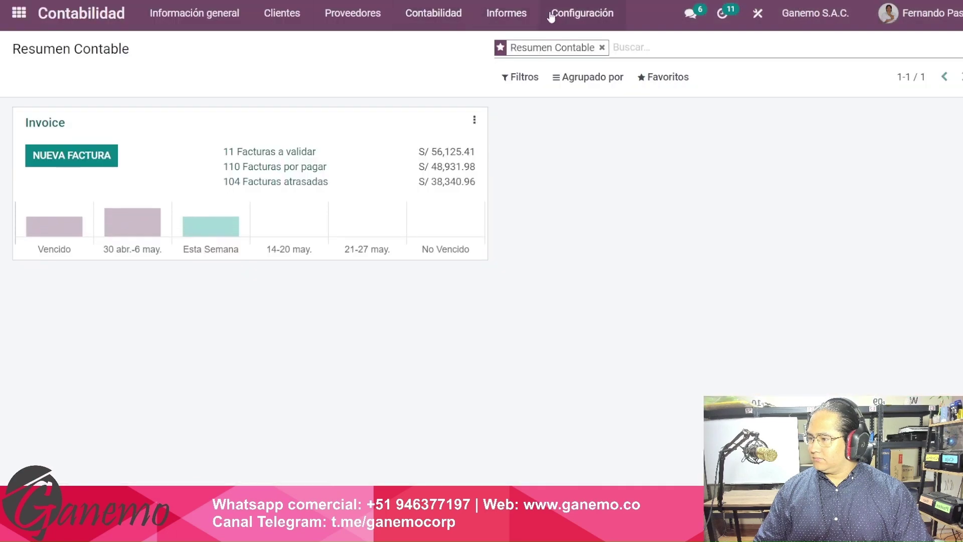
Open the accounting journals list and filter it to the Varios journals.
left_click(572, 14)
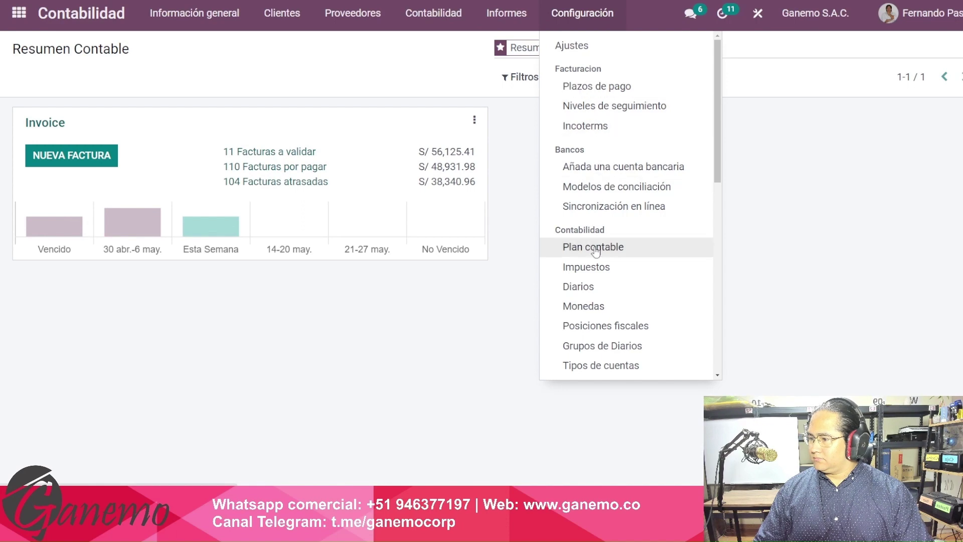
left_click(582, 286)
left_click(520, 77)
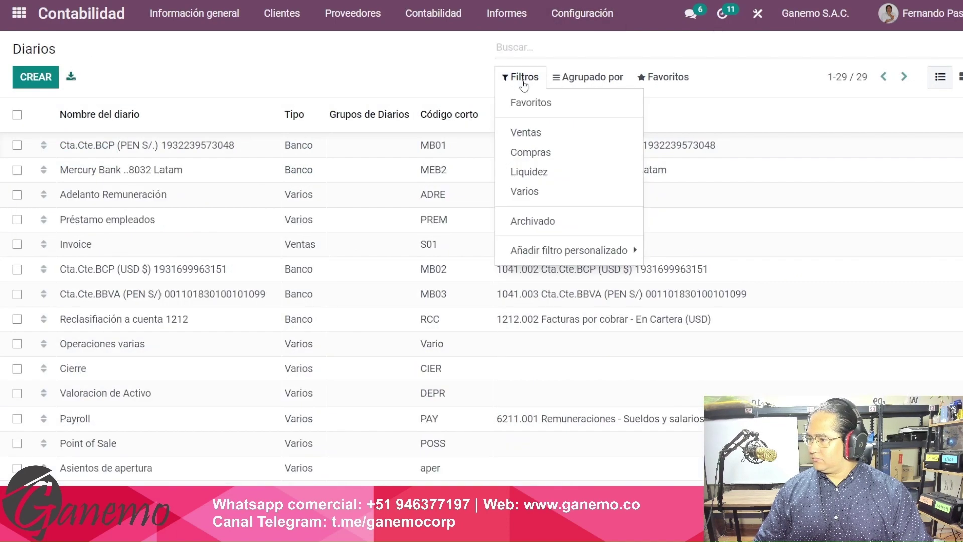
left_click(522, 193)
left_click(374, 79)
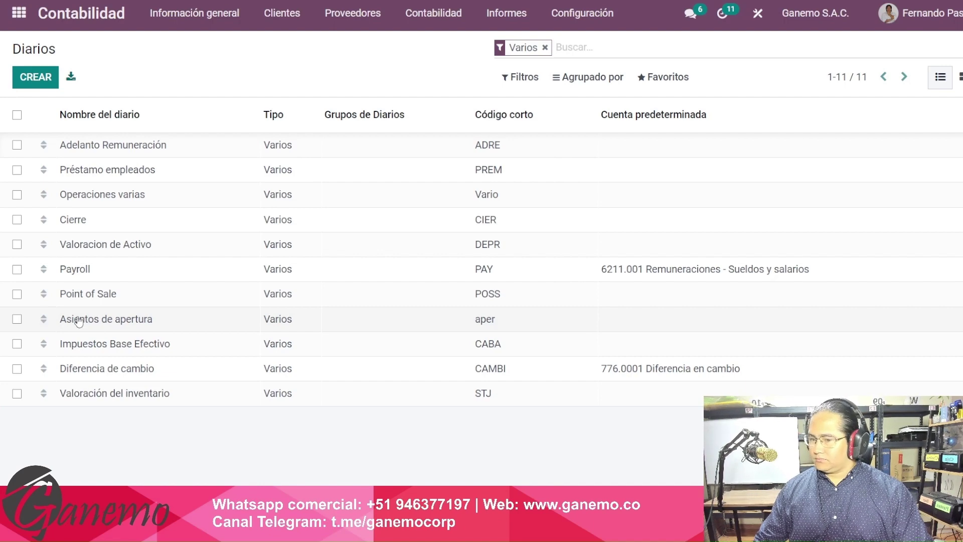
Open the Asientos de apertura journal for editing and review the options offered for its Estado PLE.
left_click(165, 318)
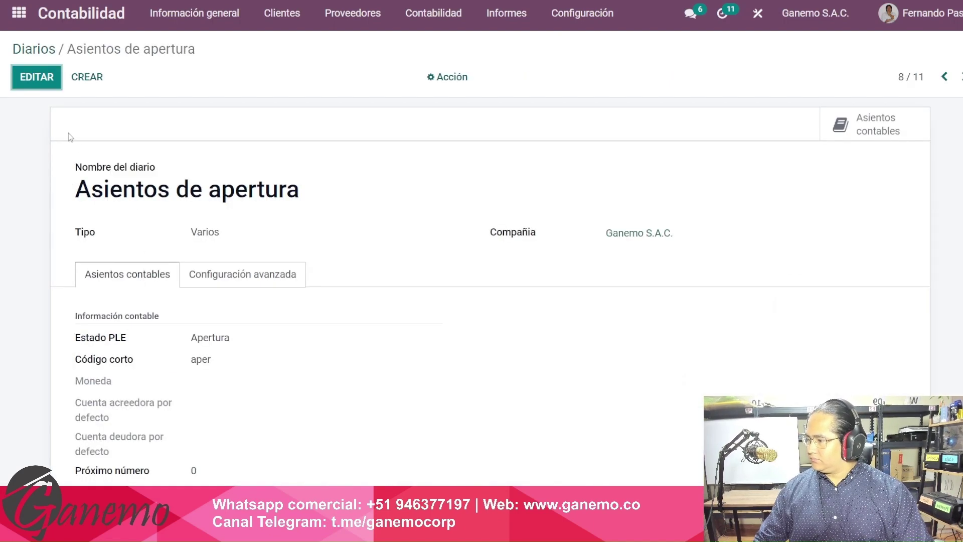
left_click(35, 77)
scroll(243, 207, "down", 3)
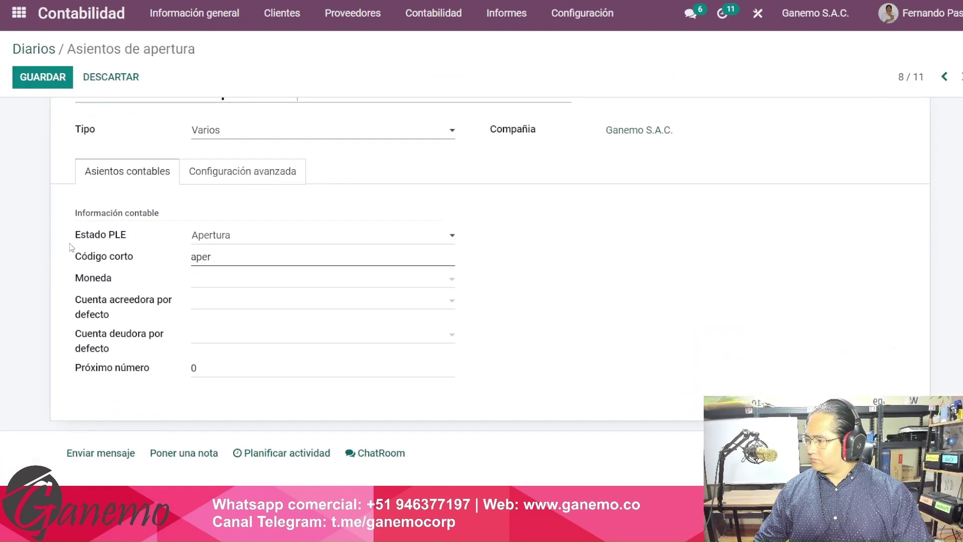
left_click_drag(78, 243, 131, 241)
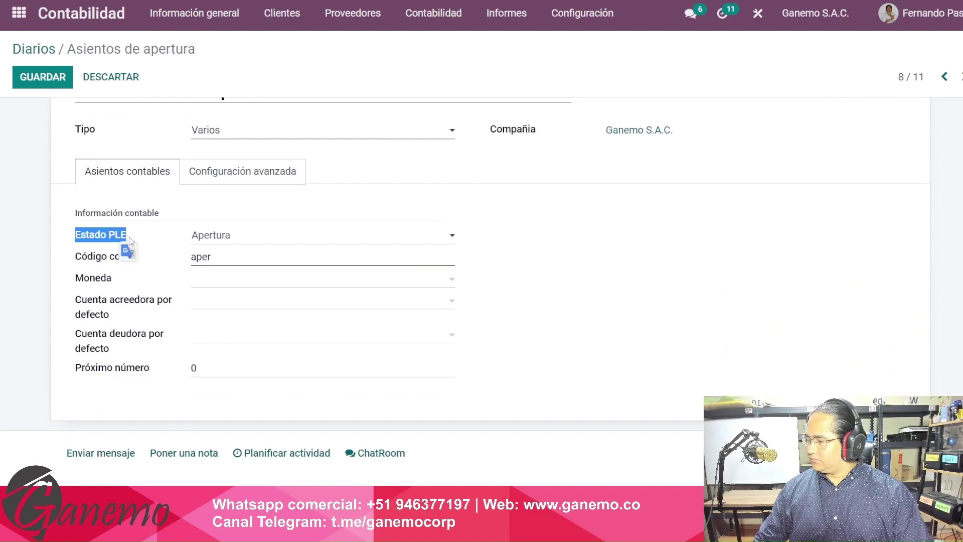
left_click(146, 238)
left_click(242, 236)
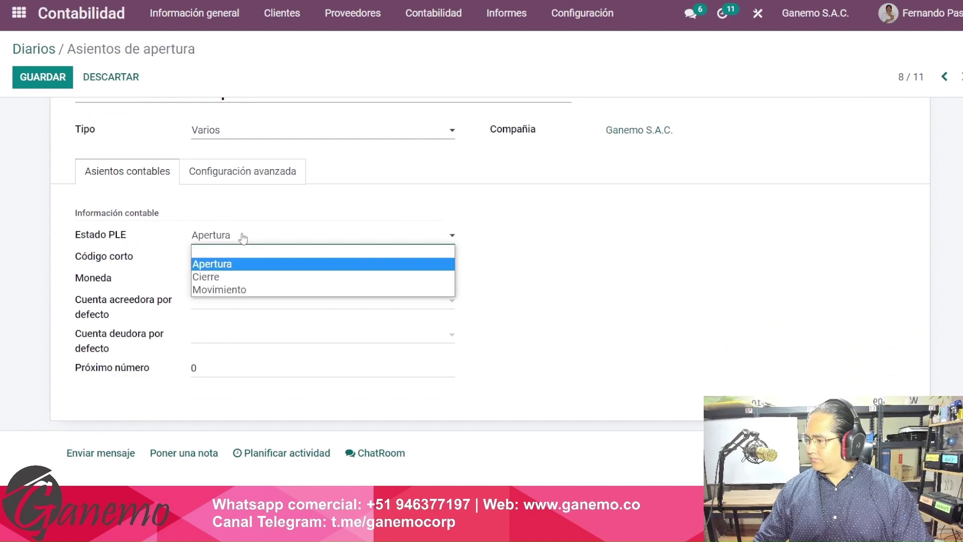
left_click(243, 237)
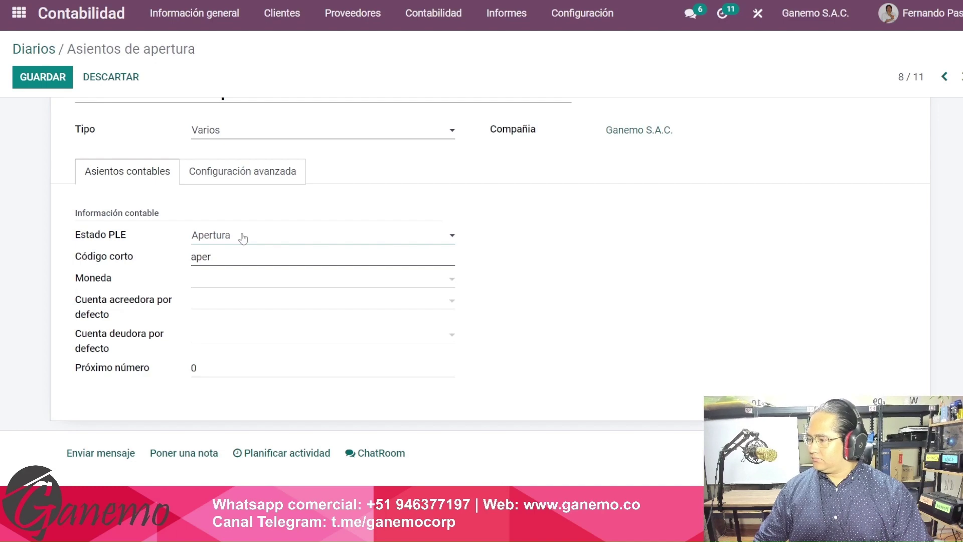
left_click(243, 237)
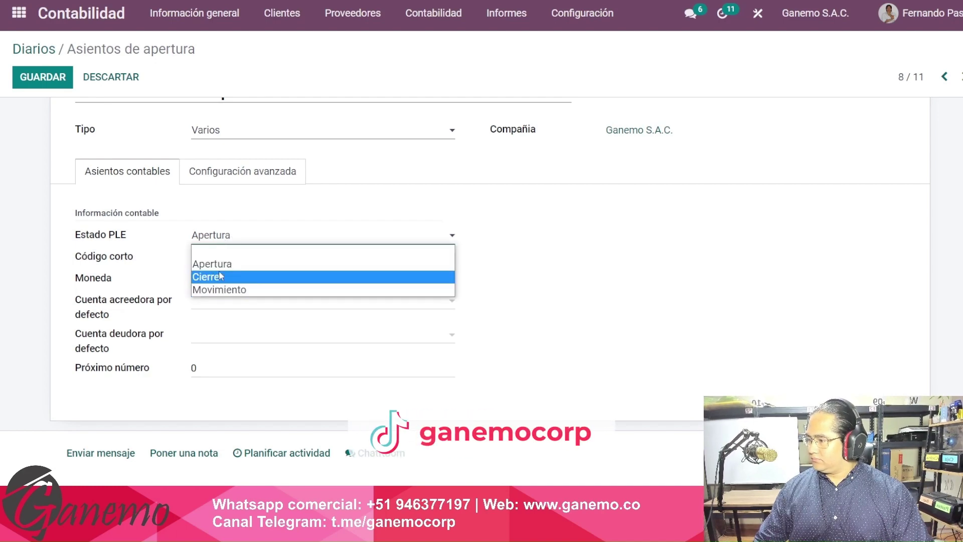
left_click(146, 235)
Check the opening journal's name against its Estado PLE and save the journal.
scroll(183, 229, "up", 2)
left_click_drag(298, 193, 29, 222)
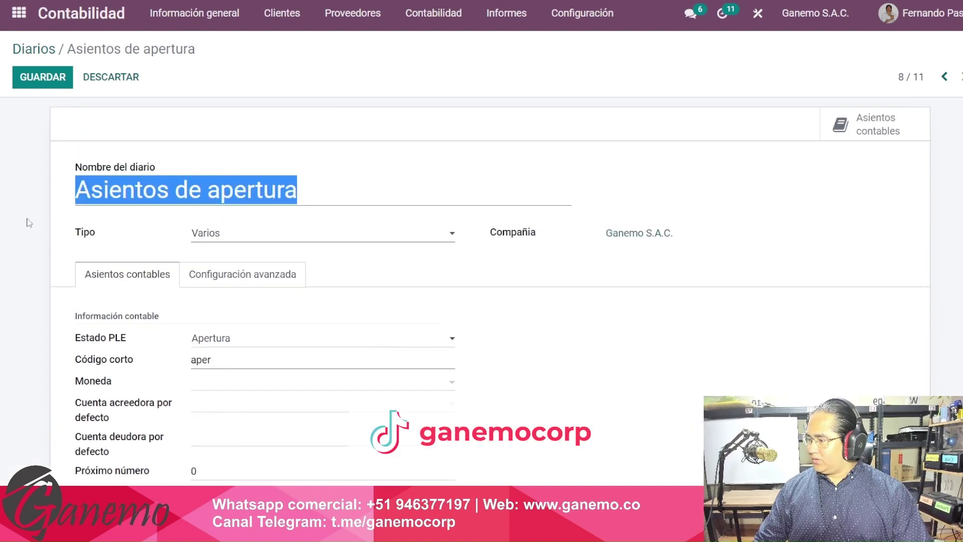
left_click(212, 344)
left_click(160, 327)
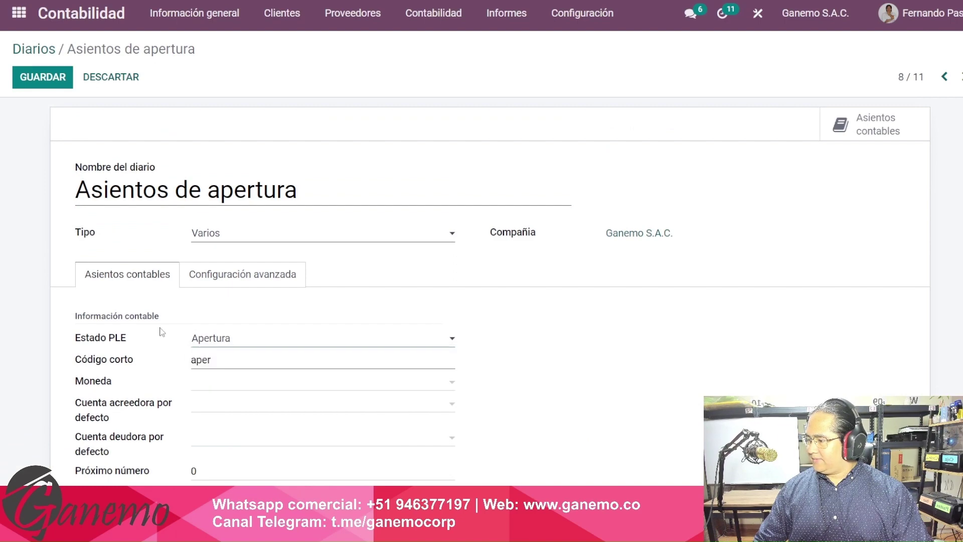
left_click(58, 87)
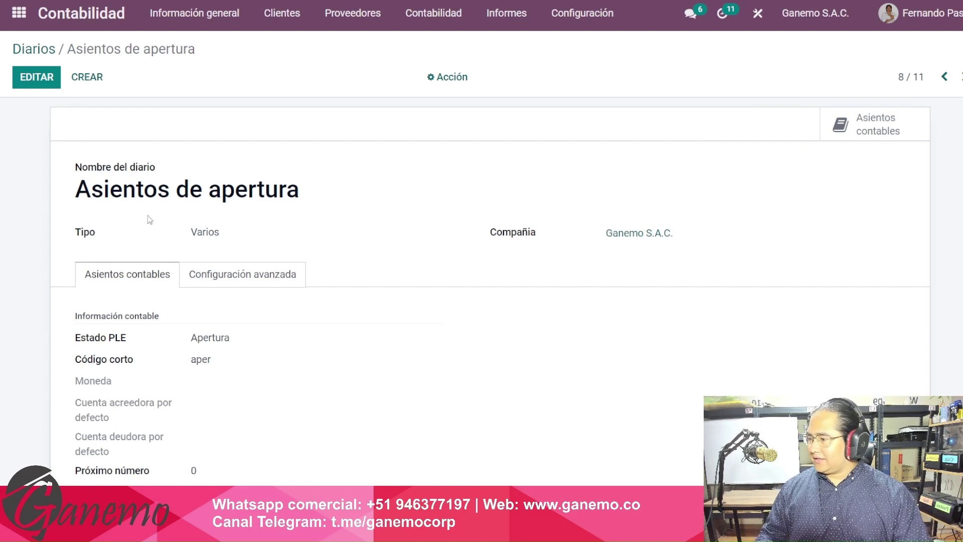
Edit the Asientos de apertura journal again and select Apertura as its Estado PLE.
left_click_drag(92, 190, 309, 206)
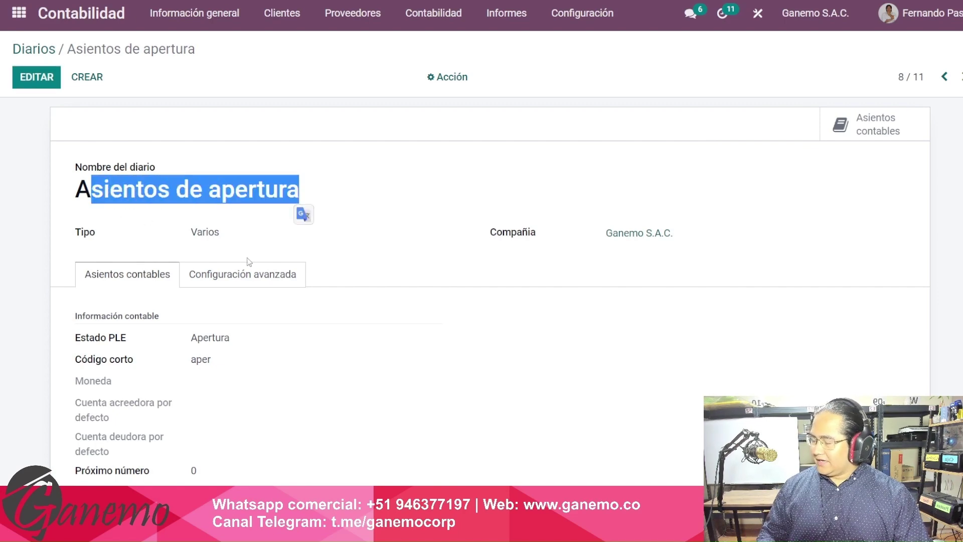
left_click(156, 248)
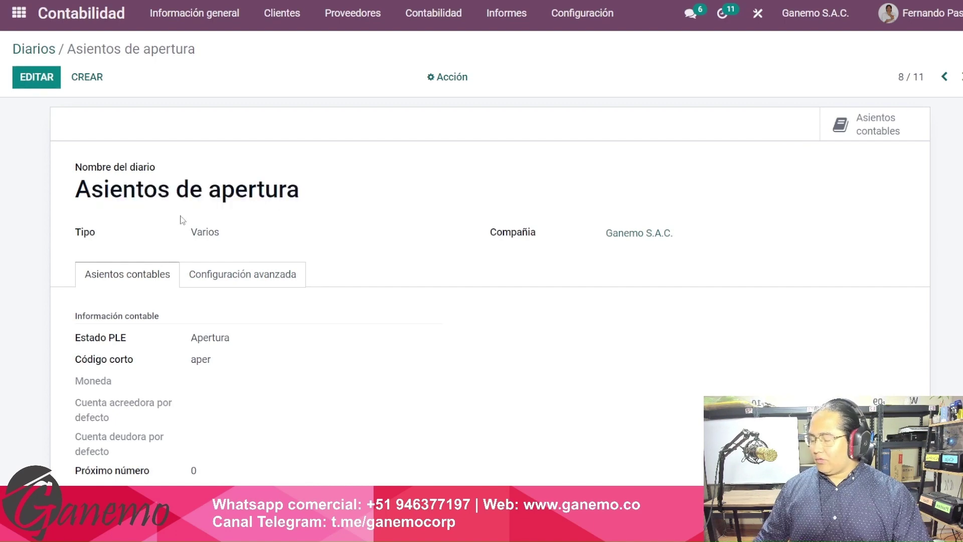
left_click(38, 84)
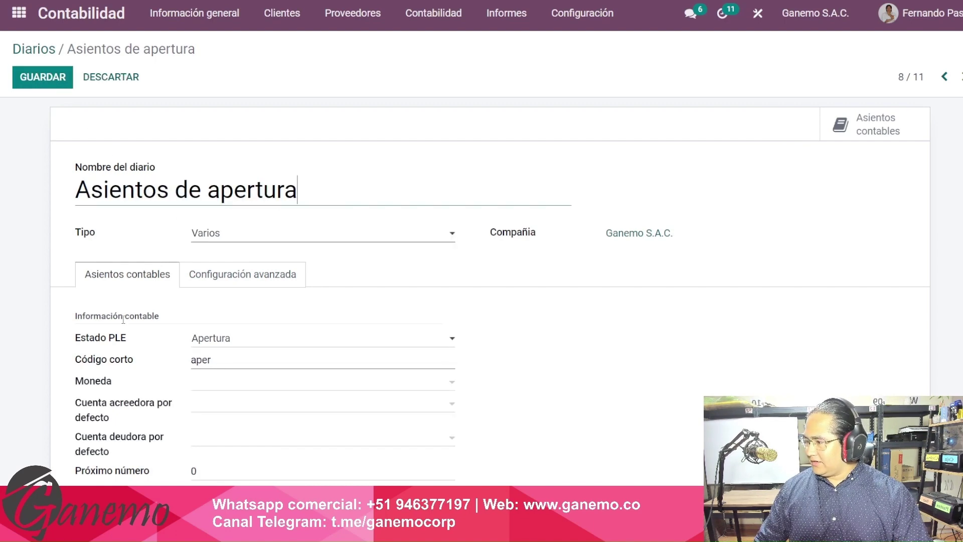
left_click_drag(82, 344, 134, 348)
left_click(258, 339)
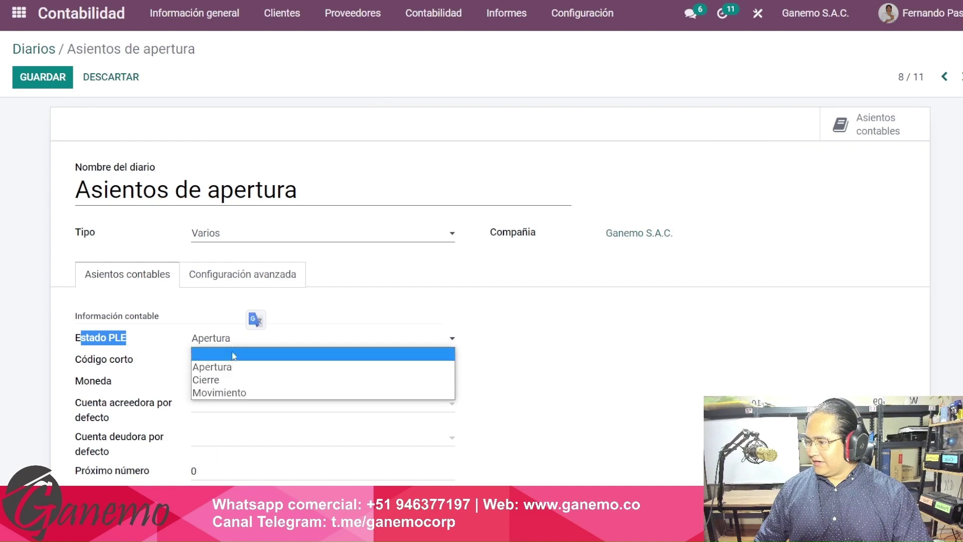
left_click(233, 370)
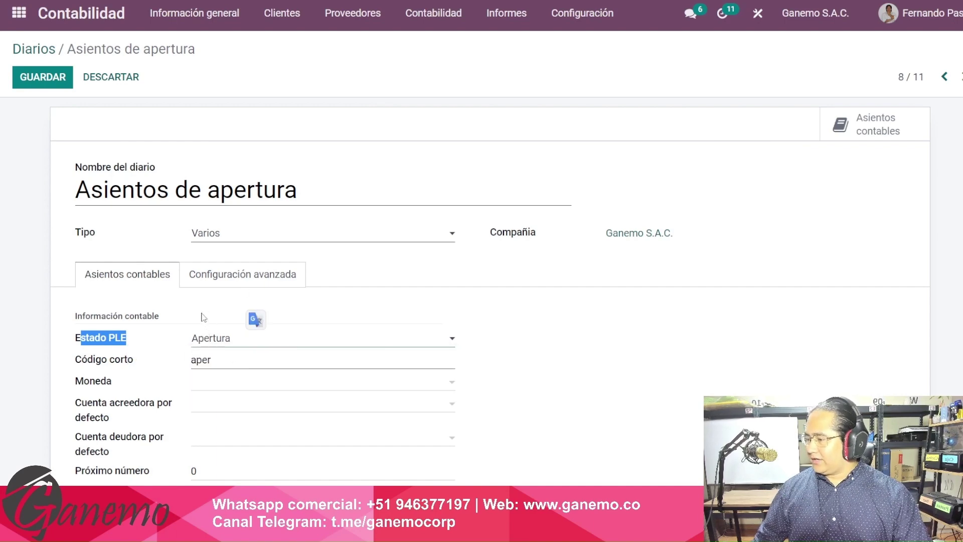
left_click(178, 316)
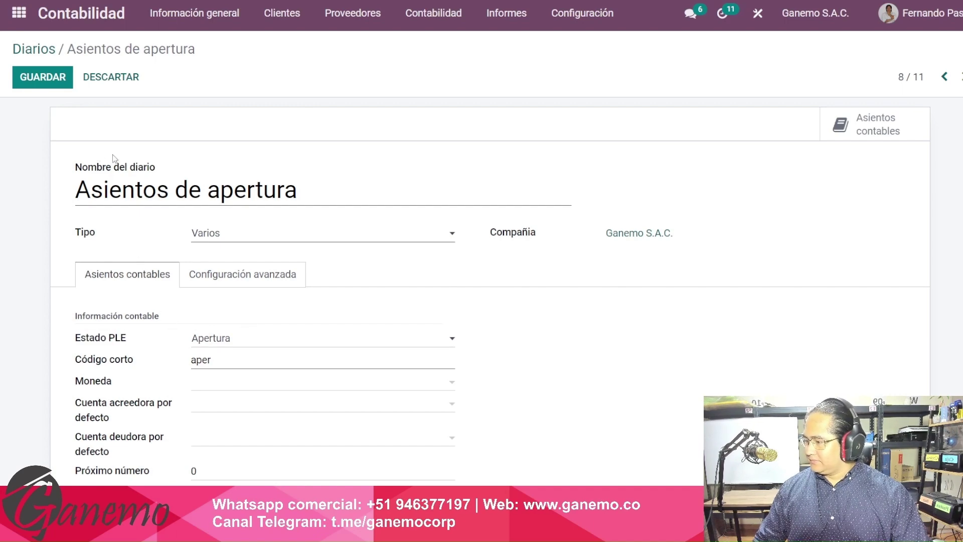
Reselect Apertura as the Estado PLE, end editing of the journal and return to the journals list.
left_click(218, 342)
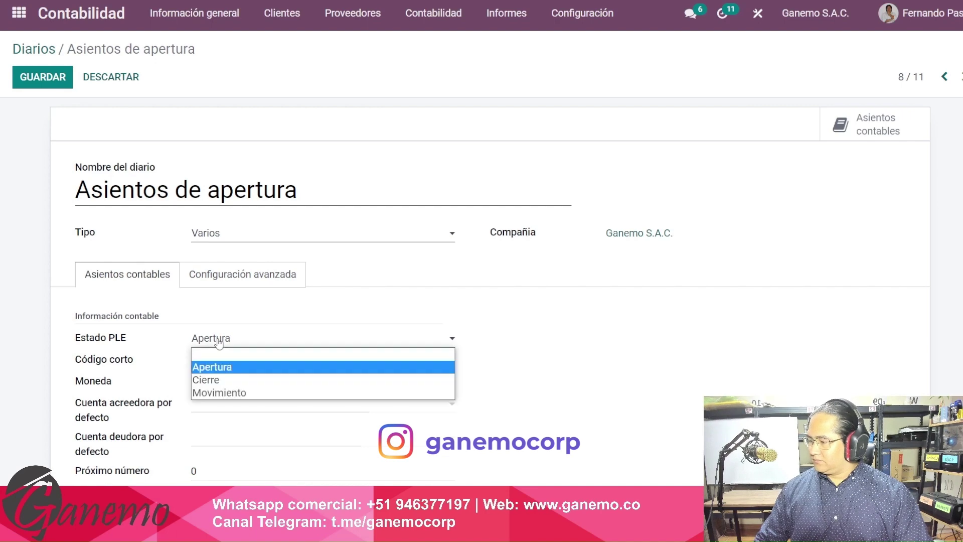
left_click(211, 365)
left_click(93, 86)
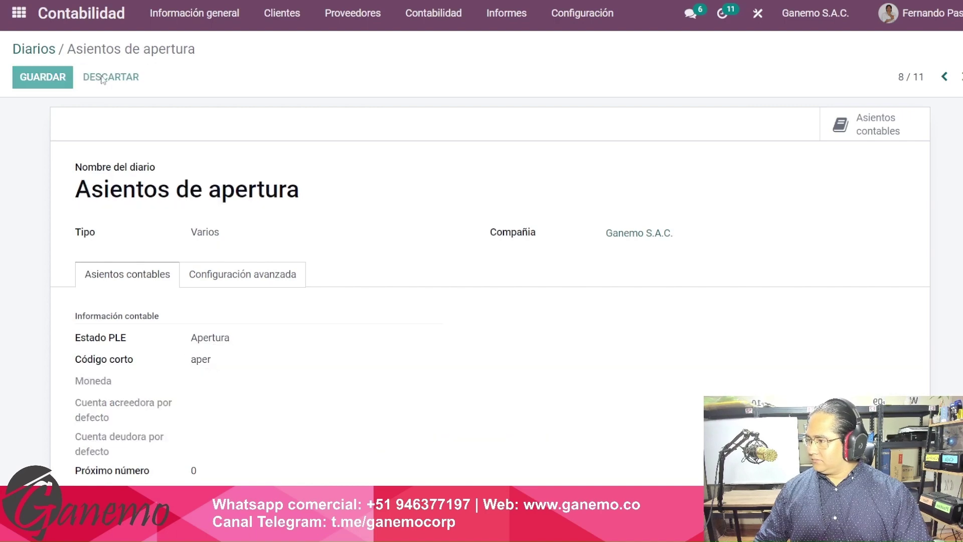
left_click(51, 57)
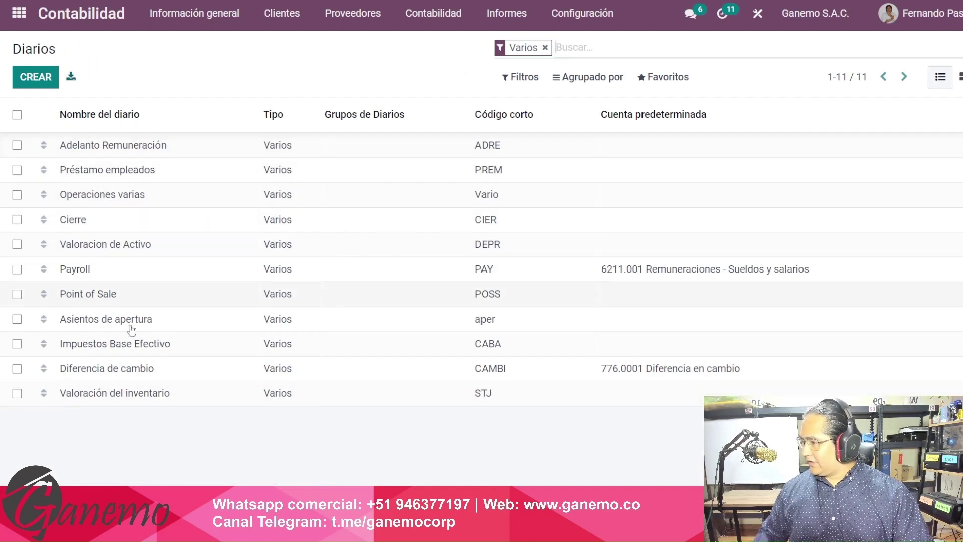
Check the Estado PLE options in the Cierre journal's edit form, save it and return to the journals list.
left_click(95, 225)
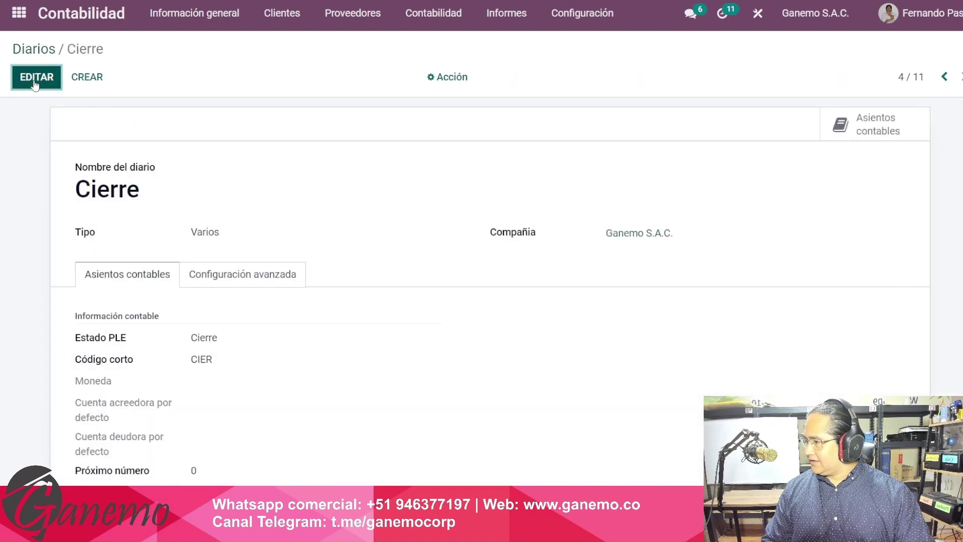
left_click(34, 80)
left_click(210, 343)
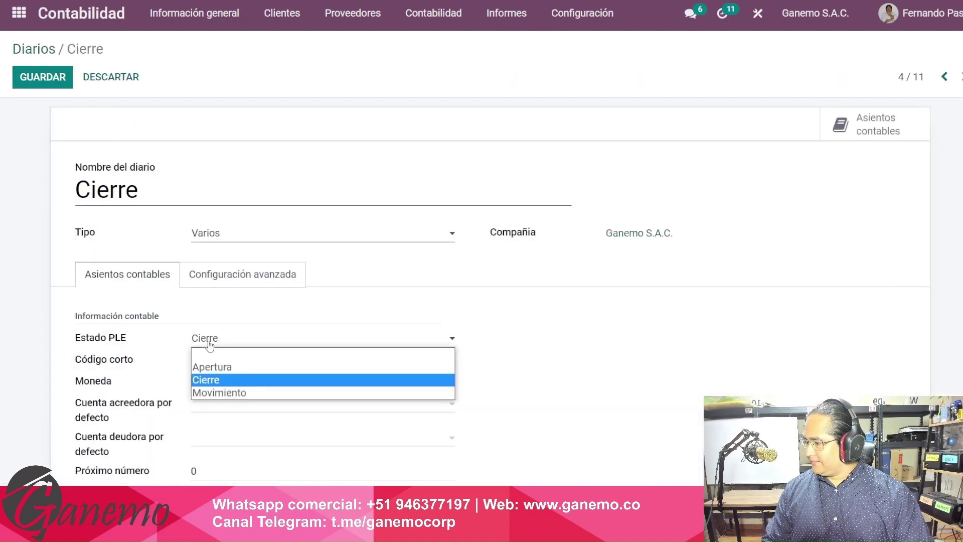
left_click(210, 341)
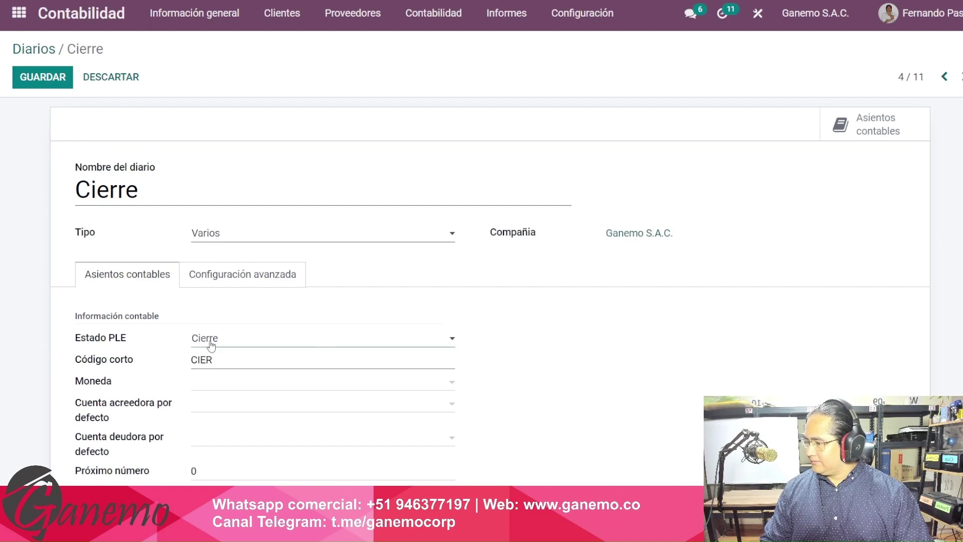
left_click(55, 80)
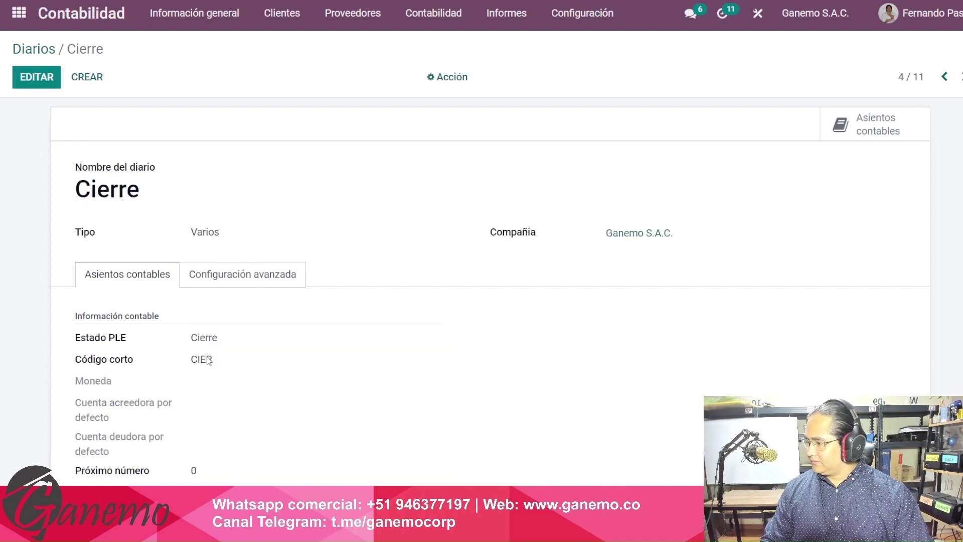
left_click(46, 48)
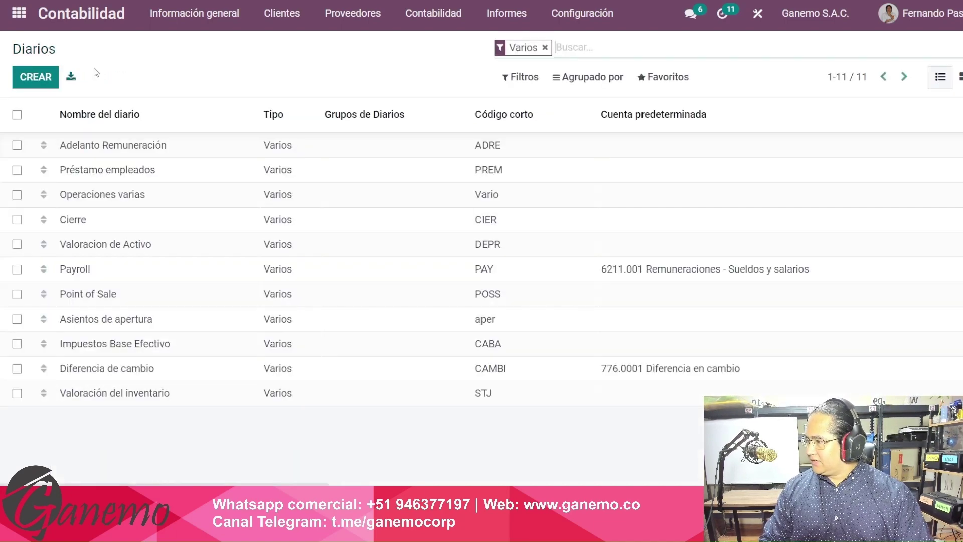
Check the Estado PLE in the Préstamo empleados journal's edit form, save it and return to the journals list.
left_click(145, 172)
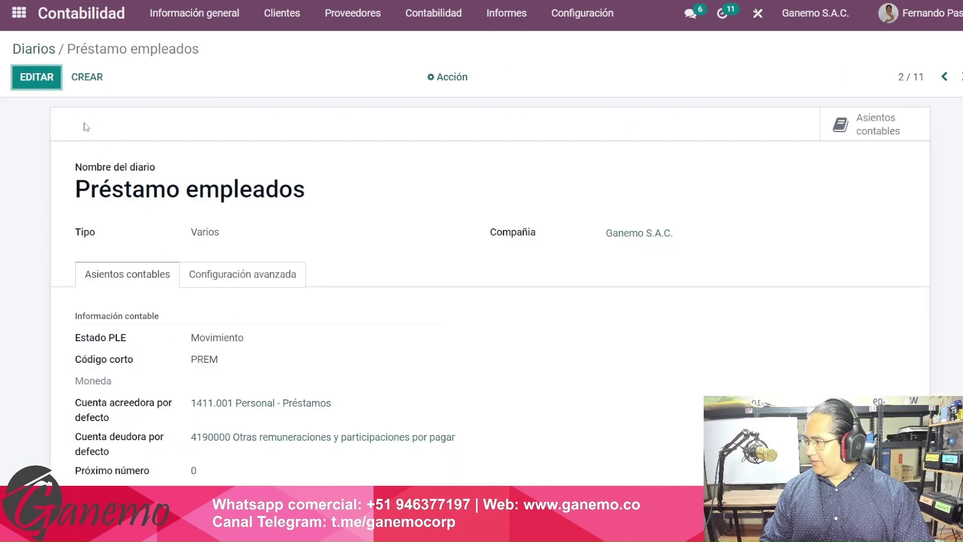
left_click(37, 77)
left_click(223, 337)
left_click(225, 343)
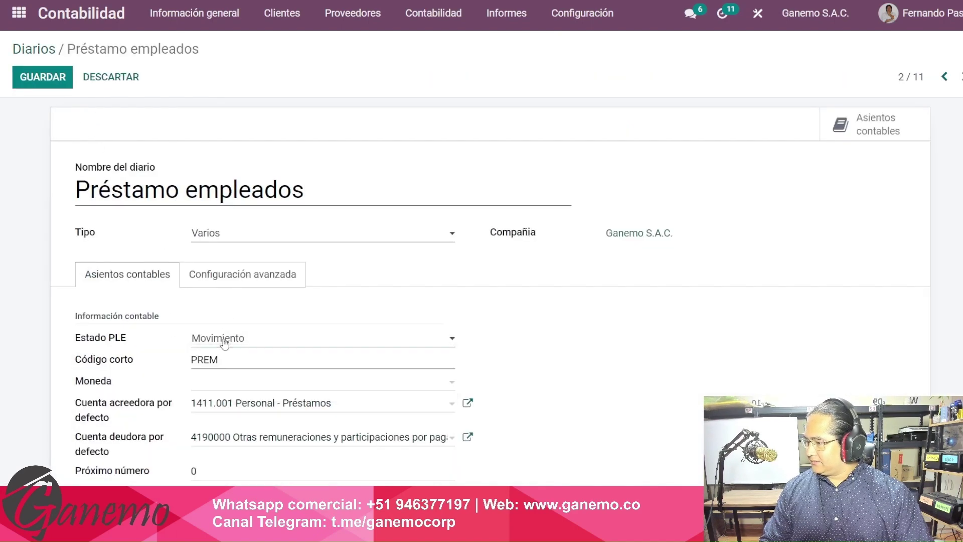
left_click(43, 77)
left_click(46, 48)
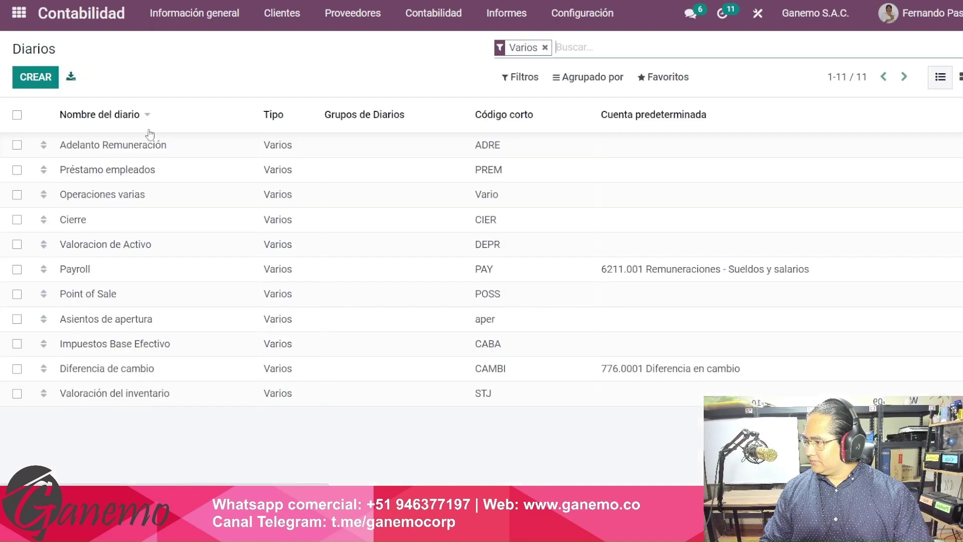
Examine the Estado PLE of the Operaciones varias journal and return to the journals list.
left_click(124, 197)
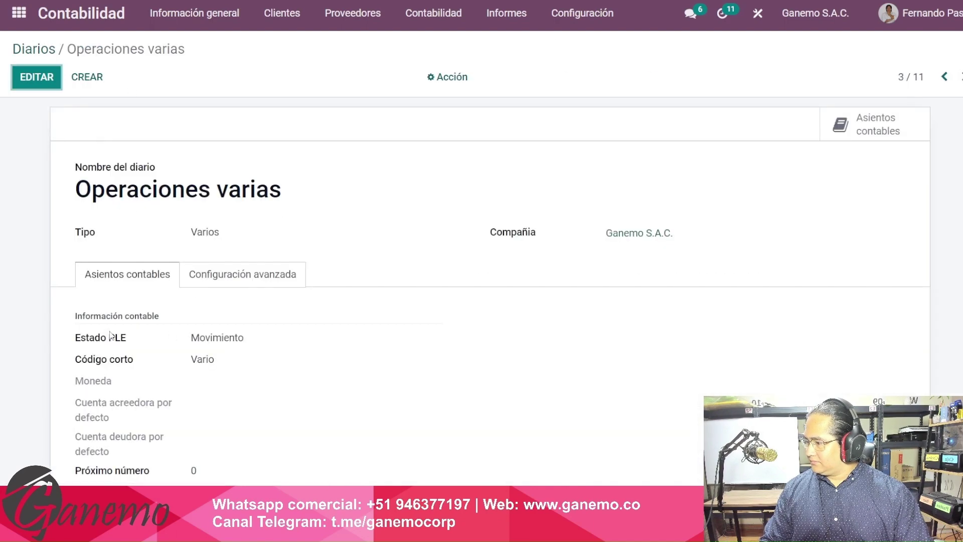
left_click_drag(101, 337, 277, 340)
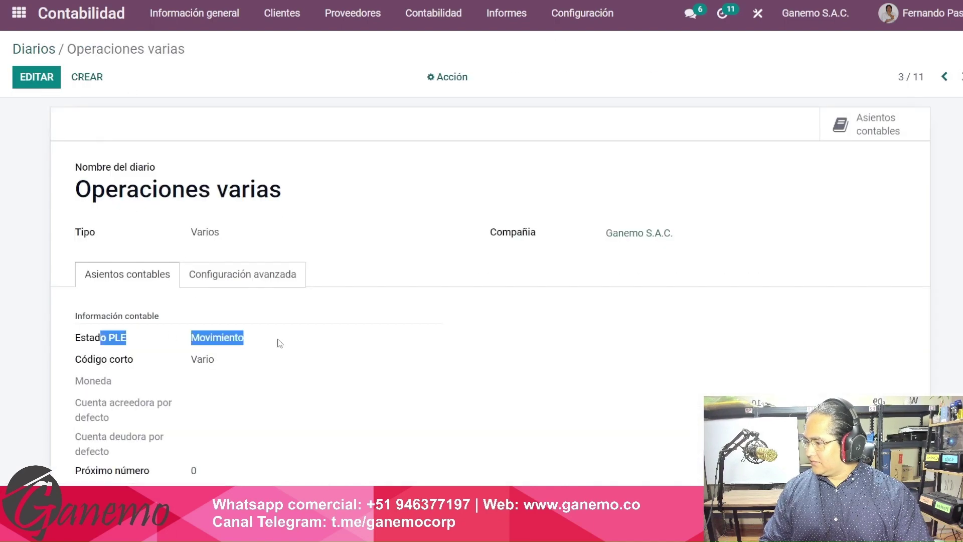
left_click(42, 57)
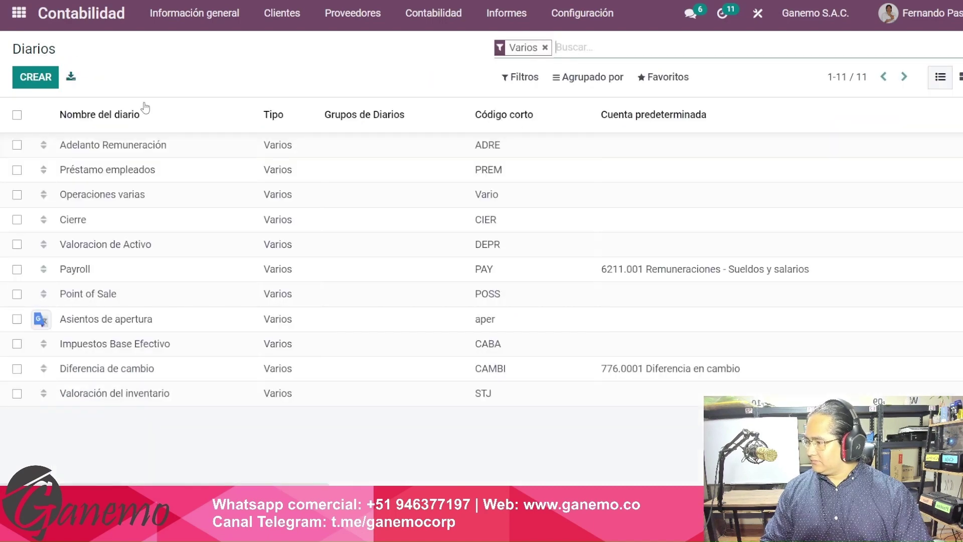
Remove the Varios filter and examine the Estado PLE of the BCP current account journal in PEN.
left_click_drag(510, 47, 527, 46)
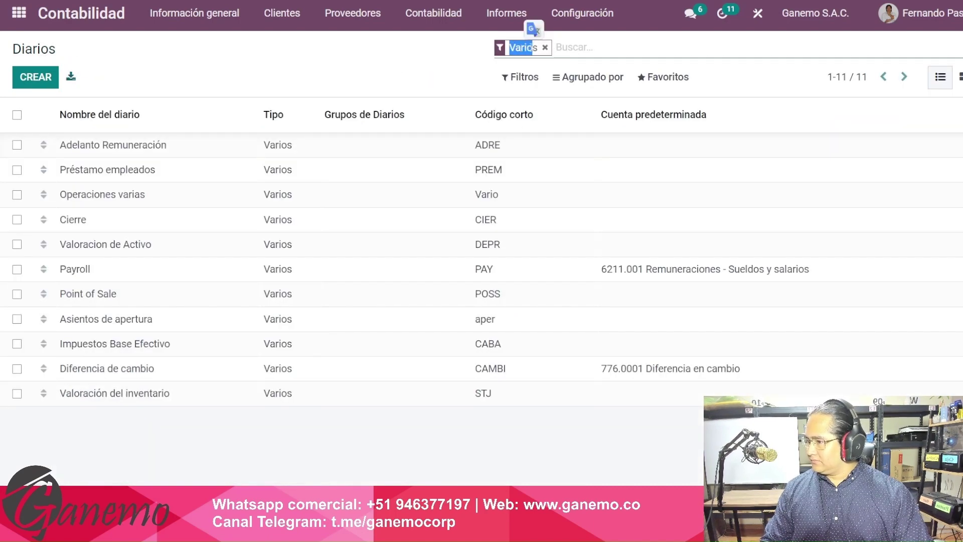
left_click(545, 47)
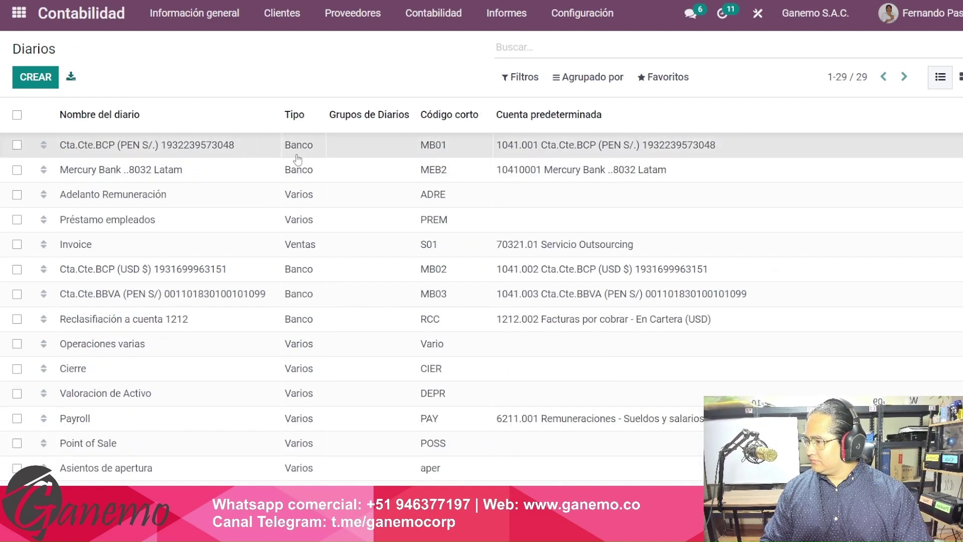
left_click(250, 147)
left_click_drag(95, 343, 265, 347)
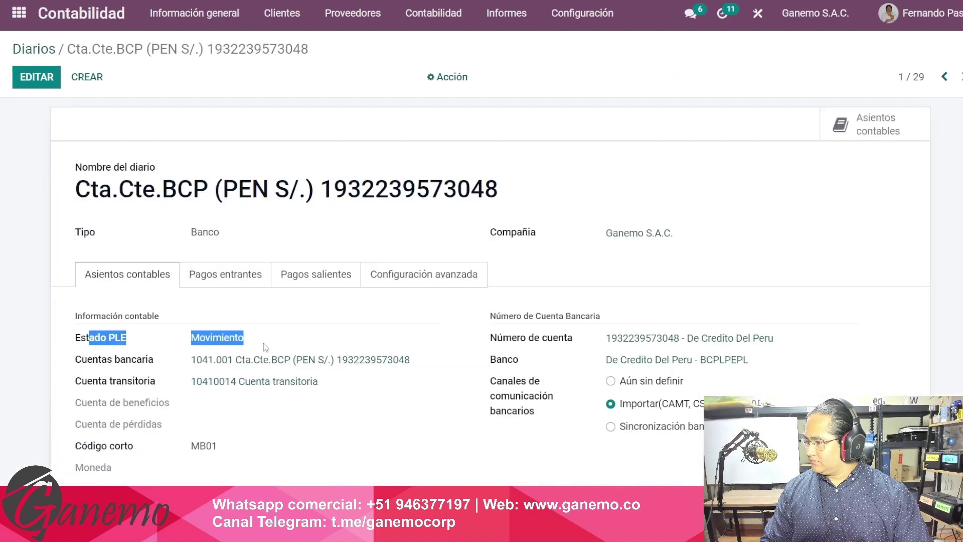
From the journals list, open the Invoice sales journal, examine its Estado PLE and return to the list.
left_click(44, 50)
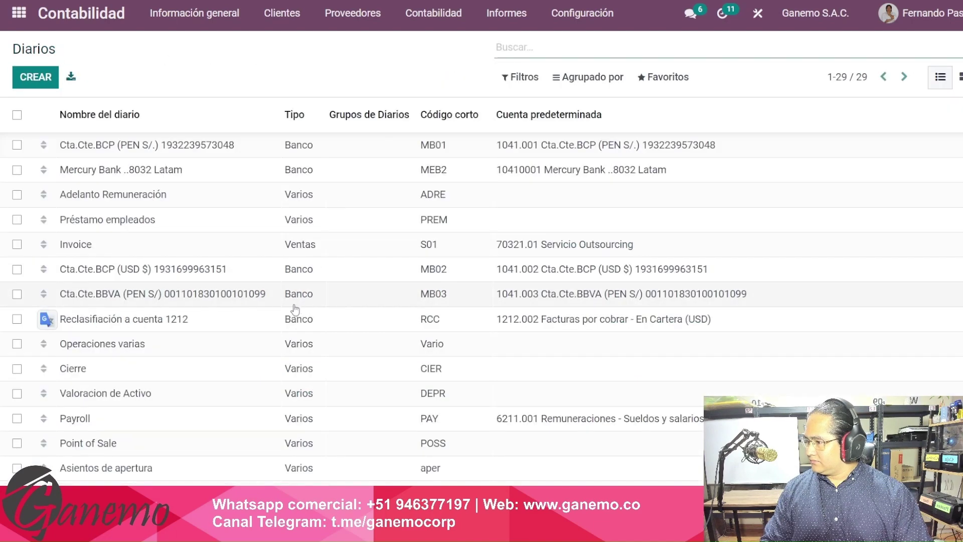
scroll(290, 308, "down", 2)
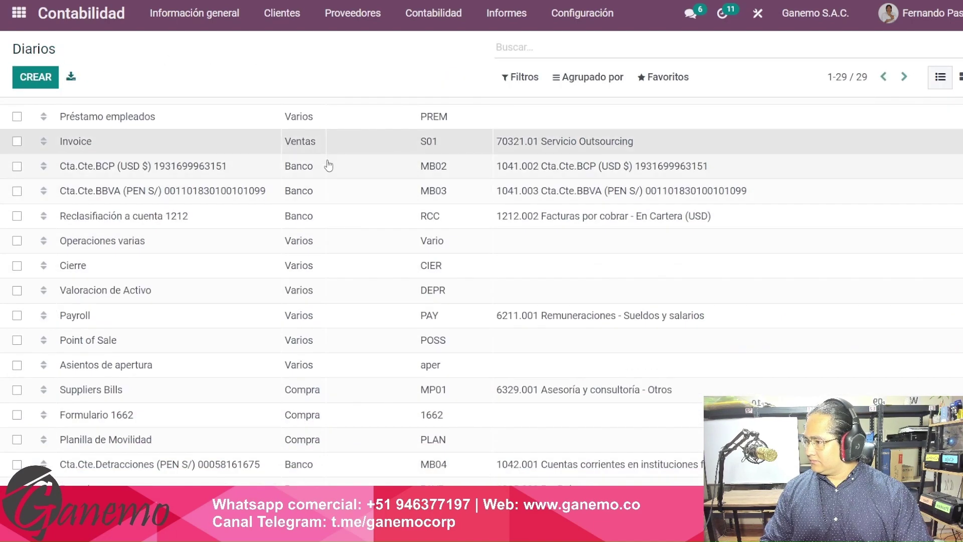
left_click(292, 144)
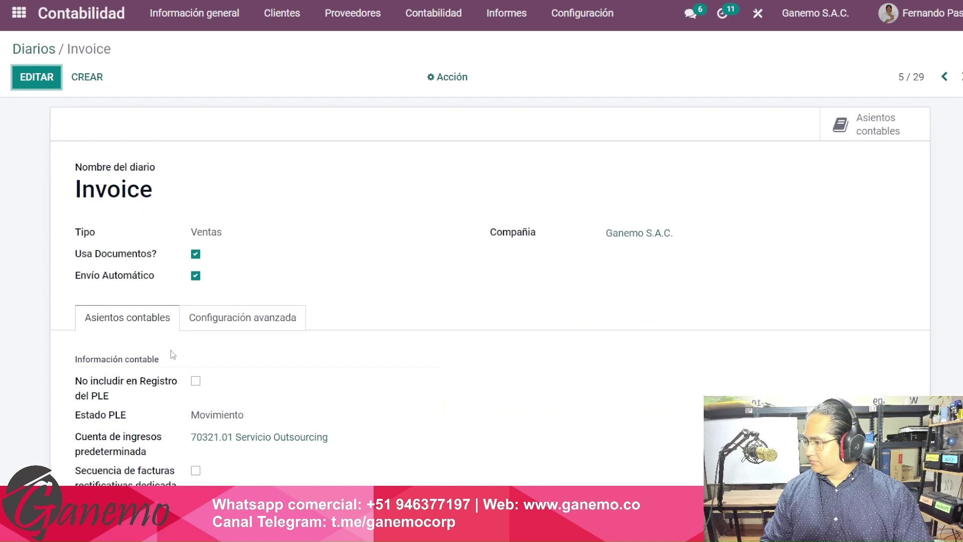
scroll(173, 354, "down", 1)
left_click_drag(92, 365, 246, 369)
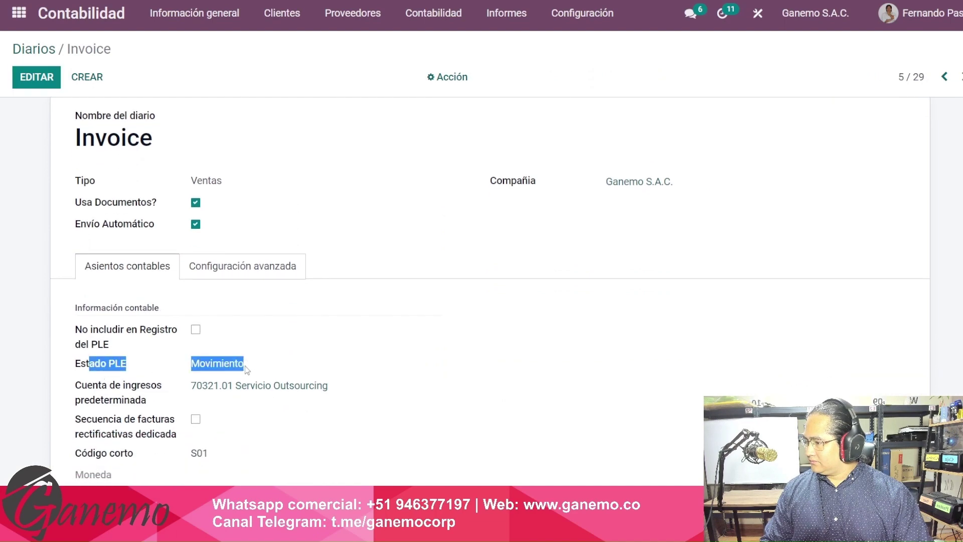
left_click(40, 48)
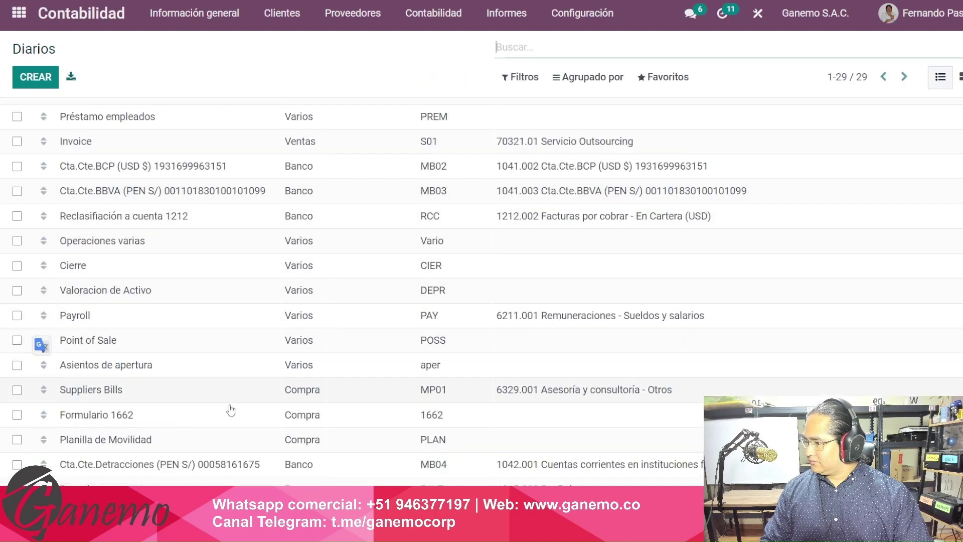
Examine the Estado PLE of the Formulario 1662 purchase journal and return to the journals list.
left_click(245, 413)
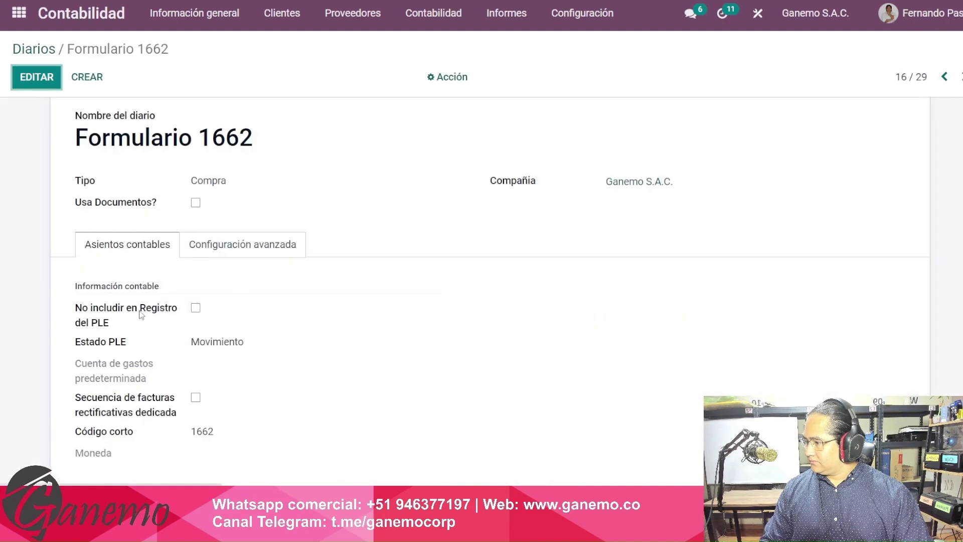
left_click_drag(90, 343, 246, 355)
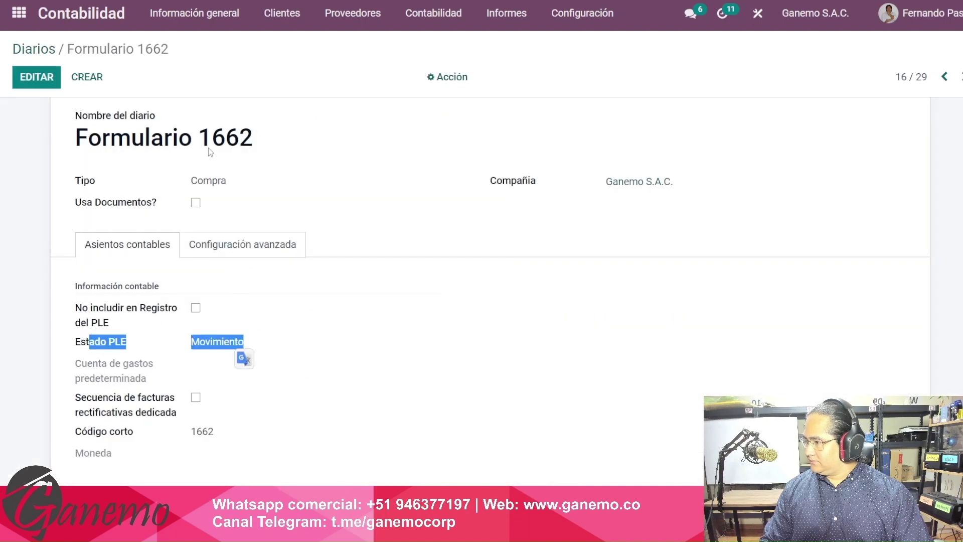
left_click(42, 54)
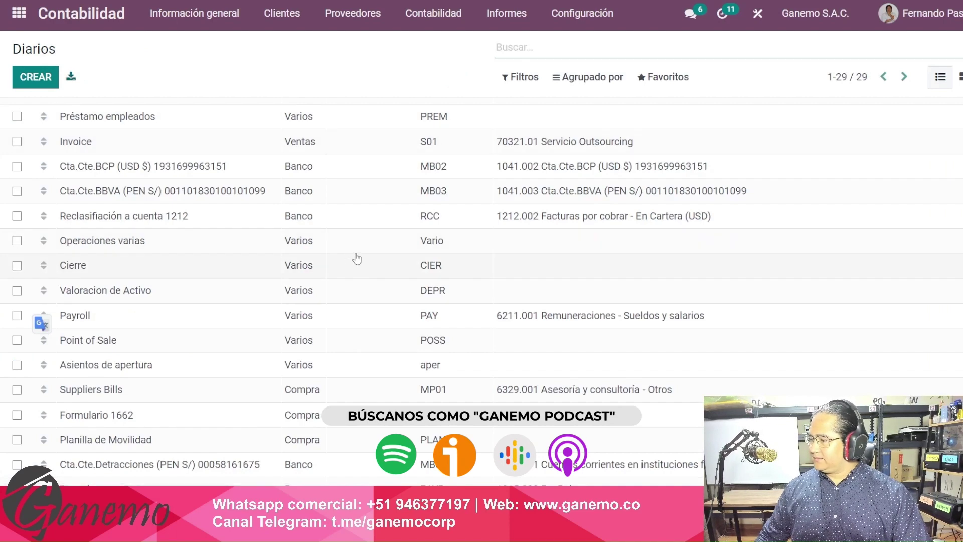
scroll(355, 258, "up", 1)
scroll(357, 259, "up", 2)
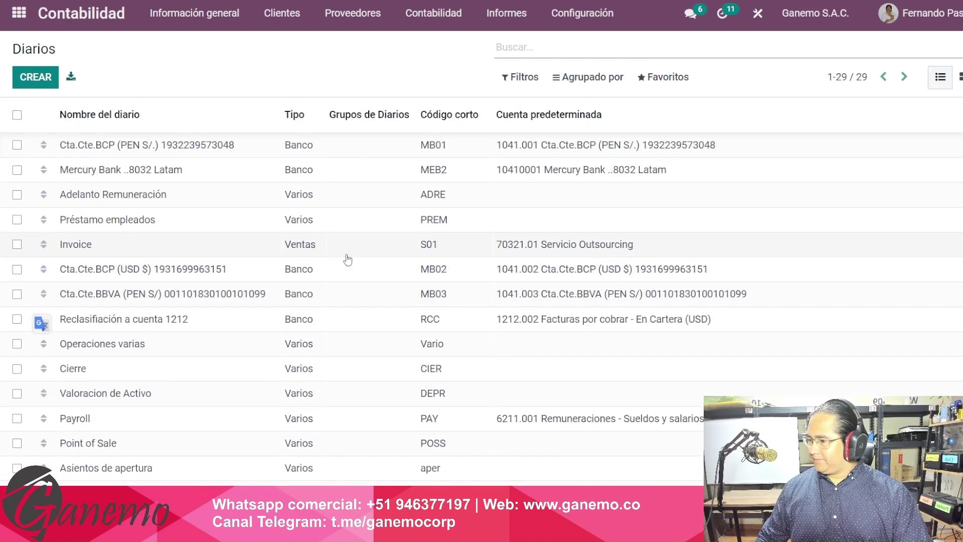